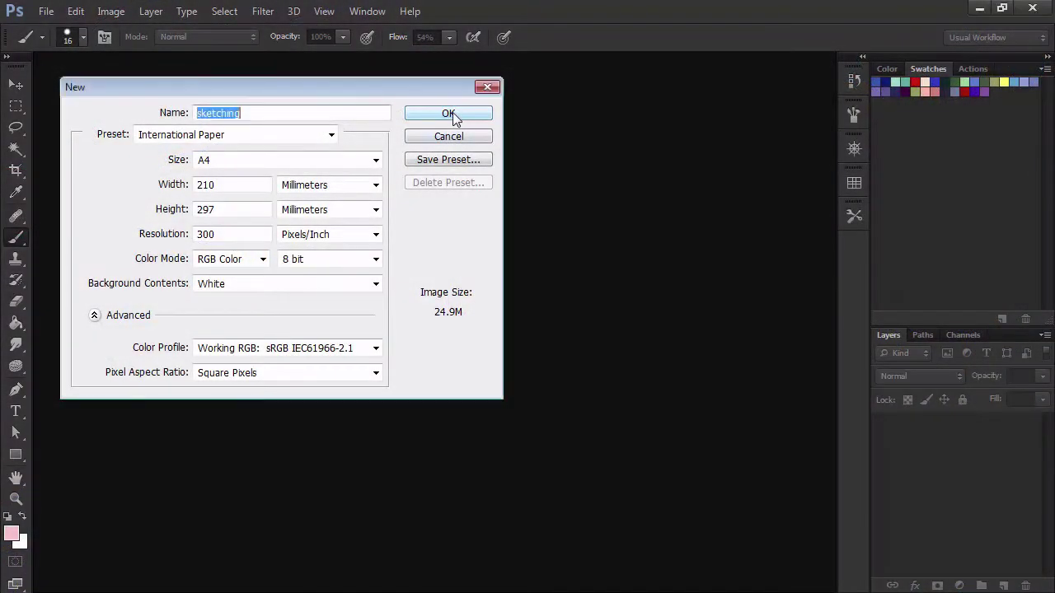
Create the white A4 RGB document "sketching" at 300 pixels/inch and add an empty layer, with black as the foreground colour
left_click(449, 113)
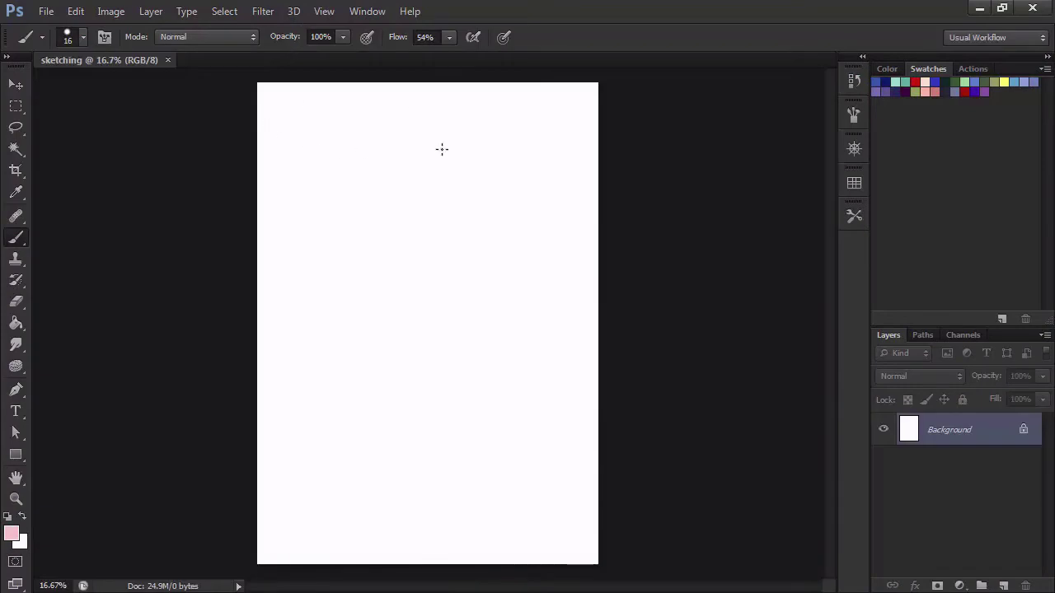
right_click(501, 205)
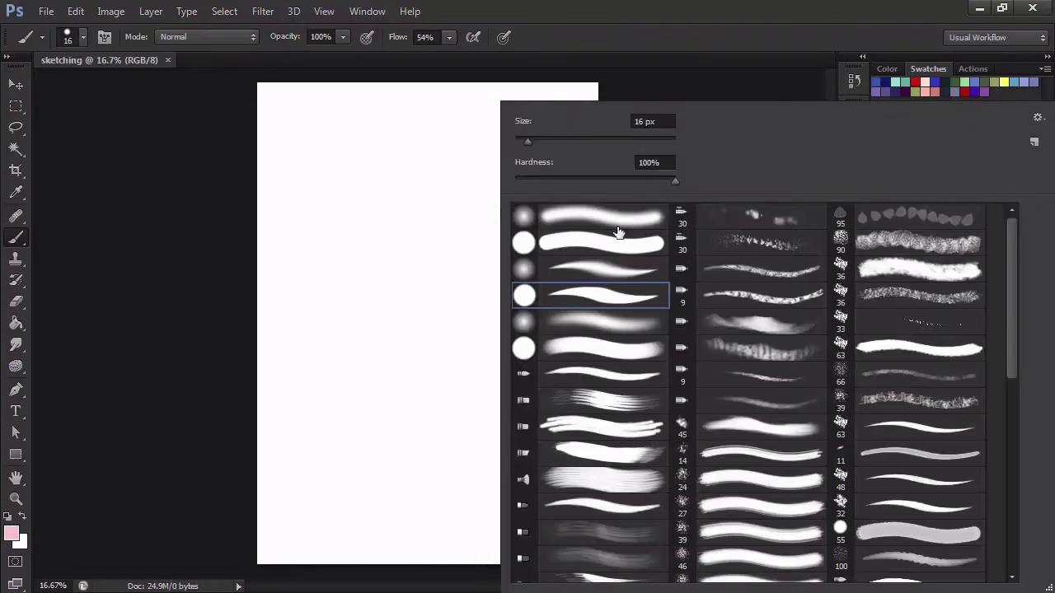
left_click(9, 517)
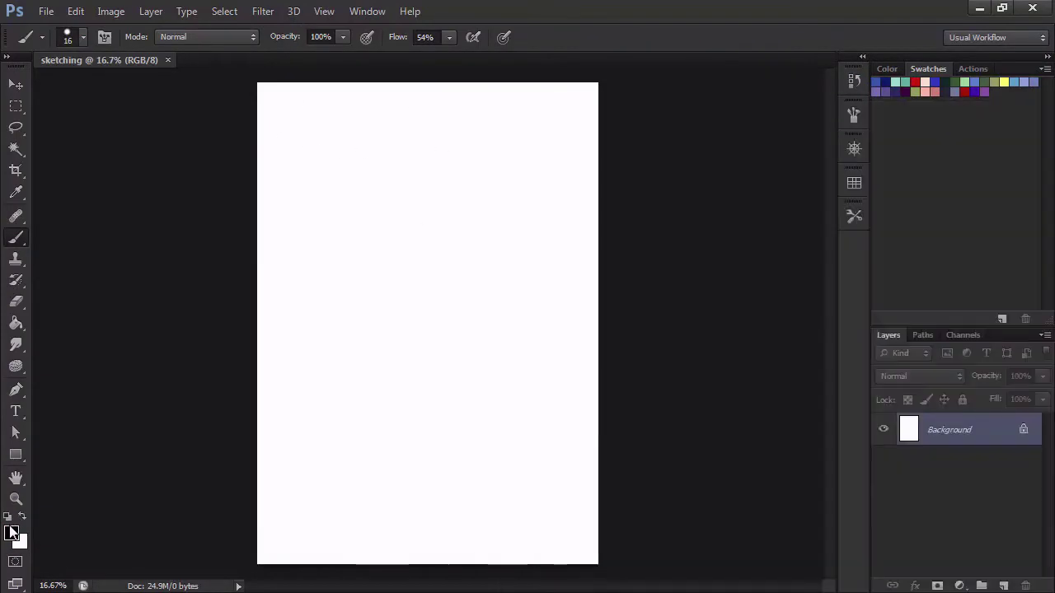
left_click(1002, 585)
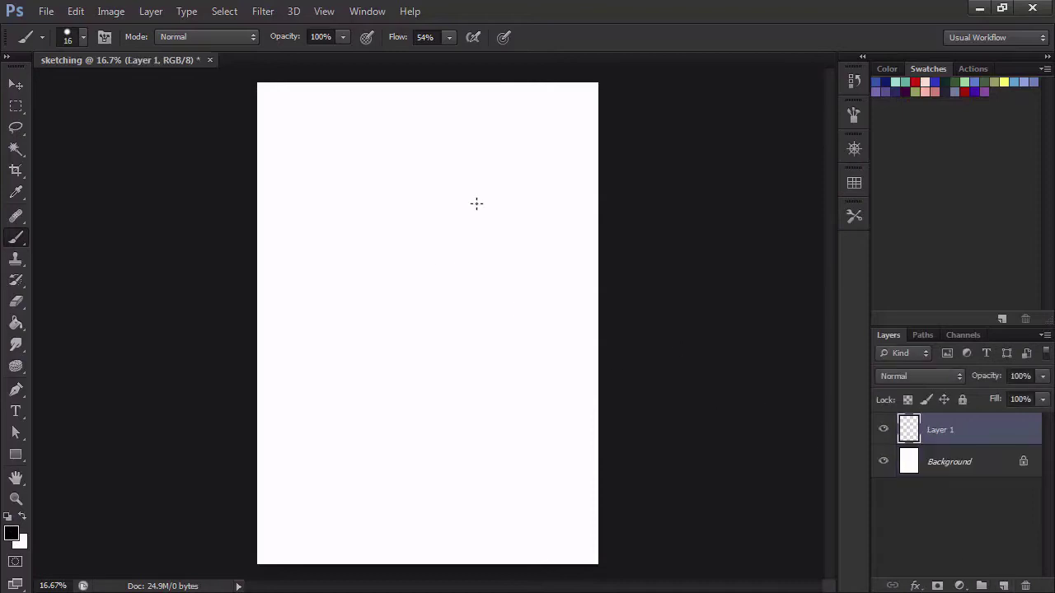
Sketch a rounded head with an ear on each side using a 28 px brush, and erase stray lines inside the face
right_click(425, 228, "alt")
mouse_move(367, 223)
left_mouse_down()
mouse_move(361, 257)
mouse_move(408, 190)
mouse_move(427, 295)
mouse_move(390, 285)
mouse_move(459, 223)
mouse_move(397, 169)
mouse_move(410, 217)
mouse_move(459, 272)
mouse_move(483, 160)
mouse_move(382, 254)
mouse_move(406, 286)
mouse_move(349, 207)
mouse_move(452, 234)
mouse_move(437, 210)
mouse_move(374, 316)
mouse_move(399, 354)
mouse_move(430, 353)
mouse_move(497, 280)
left_mouse_up()
mouse_move(350, 239)
left_mouse_down()
mouse_move(341, 263)
mouse_move(363, 280)
left_mouse_up()
key("e")
mouse_move(385, 211)
left_mouse_down()
mouse_move(375, 247)
mouse_move(383, 196)
mouse_move(383, 253)
mouse_move(378, 206)
mouse_move(448, 177)
mouse_move(462, 199)
mouse_move(437, 258)
mouse_move(456, 240)
mouse_move(428, 186)
mouse_move(415, 273)
mouse_move(414, 250)
mouse_move(396, 292)
mouse_move(452, 267)
mouse_move(458, 289)
mouse_move(482, 217)
mouse_move(467, 260)
left_mouse_up()
left_click_drag(384, 287, 395, 263)
Draw the face inside the head: a pointed nose, two tall closed eyes, small eyebrows, a smile and a chin mark
key("b")
mouse_move(403, 226)
left_mouse_down()
mouse_move(393, 265)
mouse_move(416, 285)
left_mouse_up()
left_click_drag(427, 214, 441, 249)
left_click_drag(428, 216, 441, 246)
left_click_drag(446, 208, 435, 247)
left_click_drag(374, 216, 389, 251)
left_click_drag(375, 217, 401, 304)
mouse_move(400, 304)
left_mouse_down()
mouse_move(443, 285)
mouse_move(419, 302)
mouse_move(427, 325)
left_mouse_up()
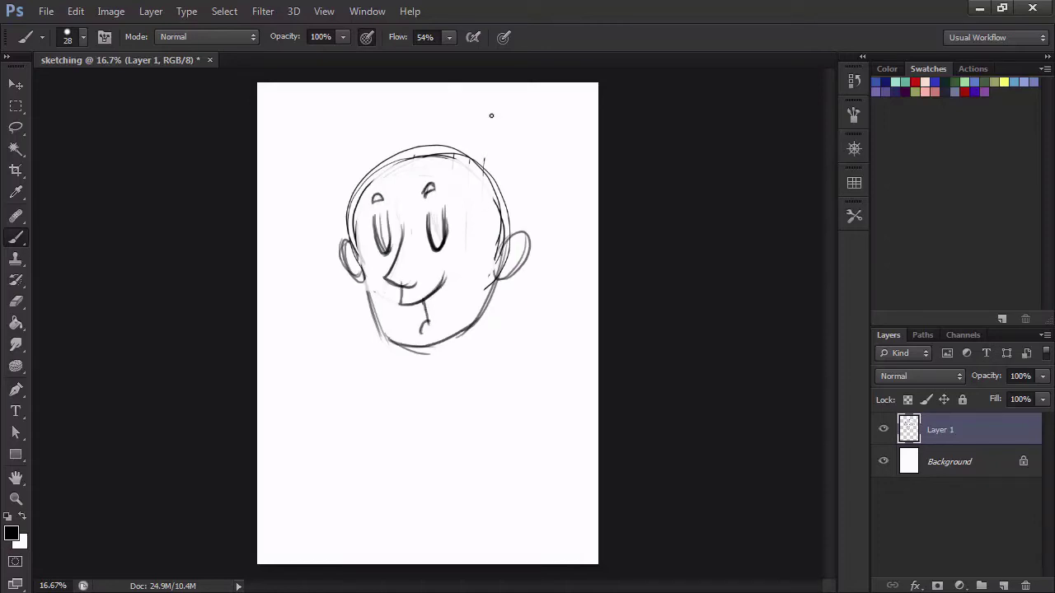
Sketch guide lines for the hair and a straight face edge, and erase the old ear and jaw lines beside it
left_click_drag(471, 175, 501, 262)
mouse_move(359, 177)
left_mouse_down()
mouse_move(452, 167)
mouse_move(333, 167)
mouse_move(399, 158)
left_mouse_up()
mouse_move(399, 158)
left_mouse_down()
mouse_move(353, 153)
mouse_move(518, 190)
left_mouse_up()
left_click_drag(510, 170, 510, 232)
left_click_drag(362, 186, 365, 267)
key("e")
mouse_move(346, 204)
left_mouse_down()
mouse_move(350, 265)
mouse_move(342, 210)
mouse_move(363, 210)
mouse_move(374, 303)
mouse_move(401, 335)
mouse_move(464, 319)
mouse_move(455, 362)
left_mouse_up()
Draw short side-swept hair with a pointed fringe on the head and shade it dark grey
key("b")
left_click_drag(346, 170, 459, 162)
mouse_move(377, 152)
left_mouse_down()
mouse_move(502, 168)
mouse_move(488, 195)
mouse_move(495, 180)
mouse_move(495, 243)
left_mouse_up()
mouse_move(478, 165)
left_mouse_down()
mouse_move(488, 242)
mouse_move(505, 151)
mouse_move(495, 240)
left_mouse_up()
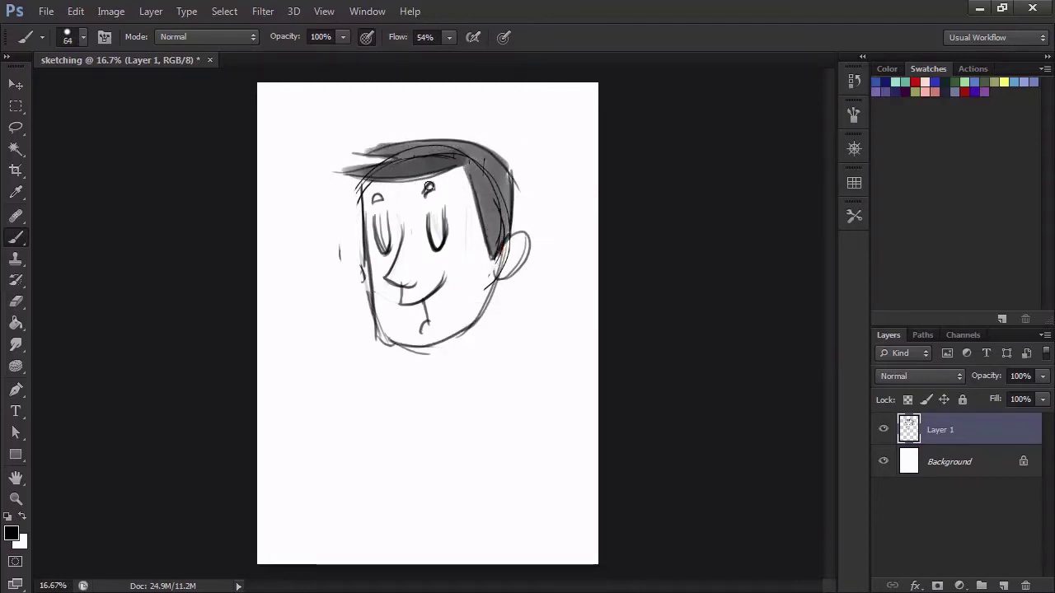
Darken the eyebrows and redraw both ears with an inner fold
left_click_drag(432, 185, 427, 180)
left_click_drag(407, 254, 400, 260)
left_click_drag(405, 261, 401, 268)
mouse_move(364, 236)
left_mouse_down()
mouse_move(365, 271)
mouse_move(372, 265)
left_mouse_up()
left_click_drag(500, 246, 498, 268)
Draw a thin neck, a dark collar and a small boxy torso with sloping shoulders below the head
left_click_drag(483, 307, 477, 378)
mouse_move(462, 328)
left_mouse_down()
mouse_move(458, 378)
mouse_move(475, 379)
mouse_move(432, 389)
mouse_move(506, 381)
mouse_move(511, 427)
left_mouse_up()
left_click_drag(434, 384, 438, 430)
mouse_move(448, 387)
left_mouse_down()
mouse_move(449, 464)
mouse_move(494, 396)
left_mouse_up()
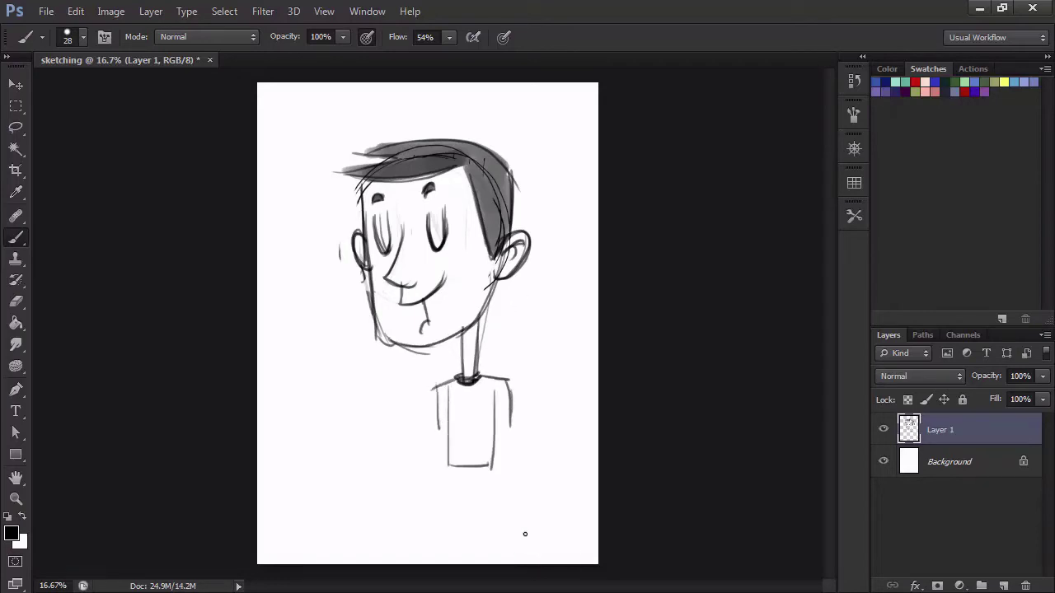
Scale the whole sketch to 71.62% and move it towards the upper middle of the page
key("ctrl+t")
left_click_drag(532, 139, 490, 174)
left_click_drag(477, 253, 454, 205)
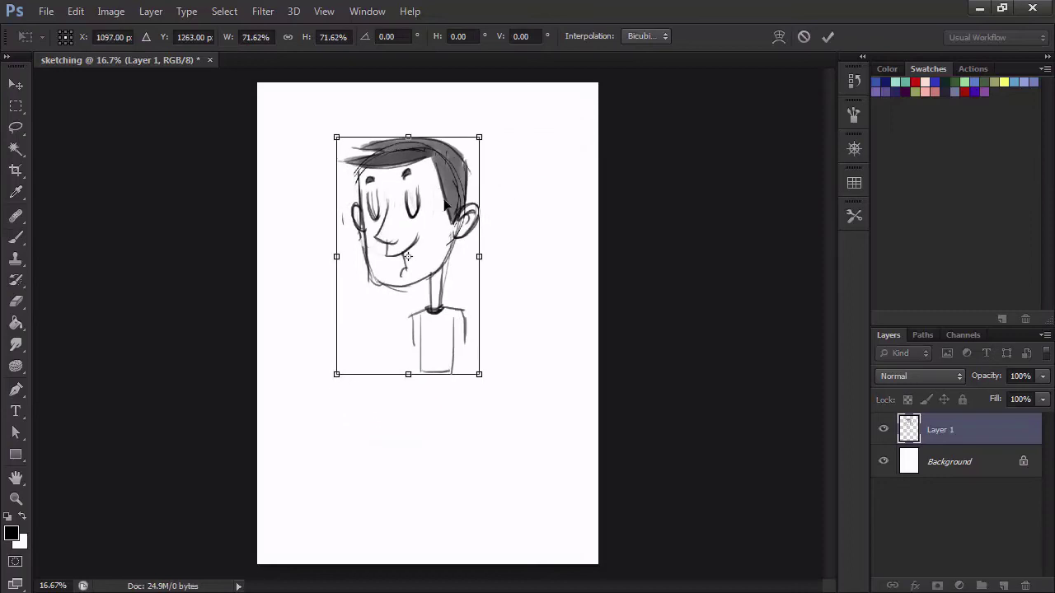
key("Return")
Draw the short shirt sleeves and long narrow trousers ending in pointed shoes
key("b")
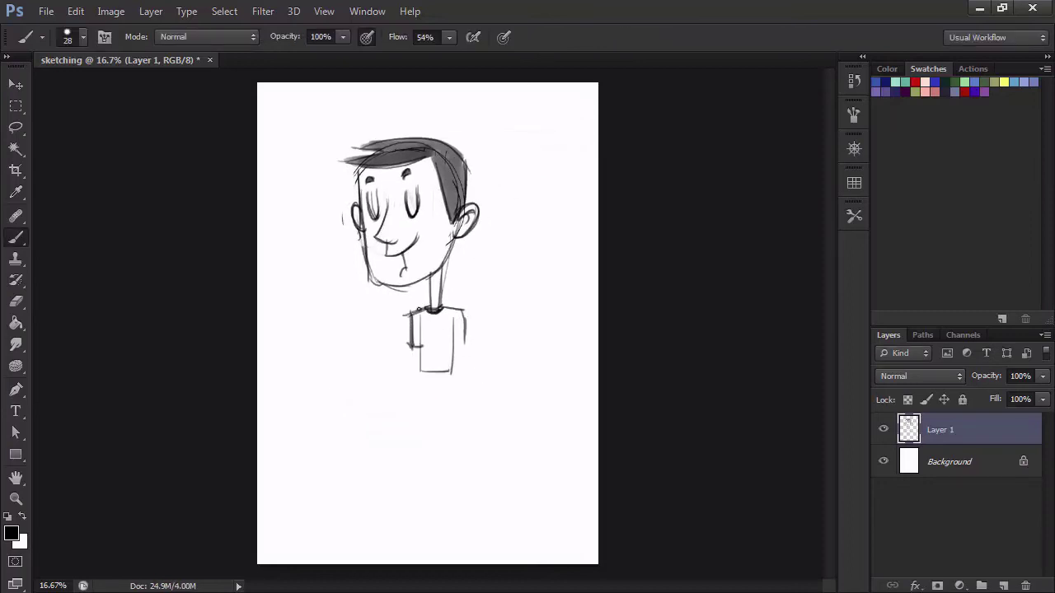
left_click_drag(444, 309, 471, 356)
left_click_drag(422, 321, 419, 435)
left_click_drag(420, 363, 422, 509)
left_click_drag(454, 313, 453, 497)
left_click_drag(451, 346, 455, 509)
mouse_move(432, 377)
left_mouse_down()
mouse_move(456, 523)
mouse_move(451, 511)
mouse_move(421, 517)
left_mouse_up()
left_click_drag(421, 417, 424, 522)
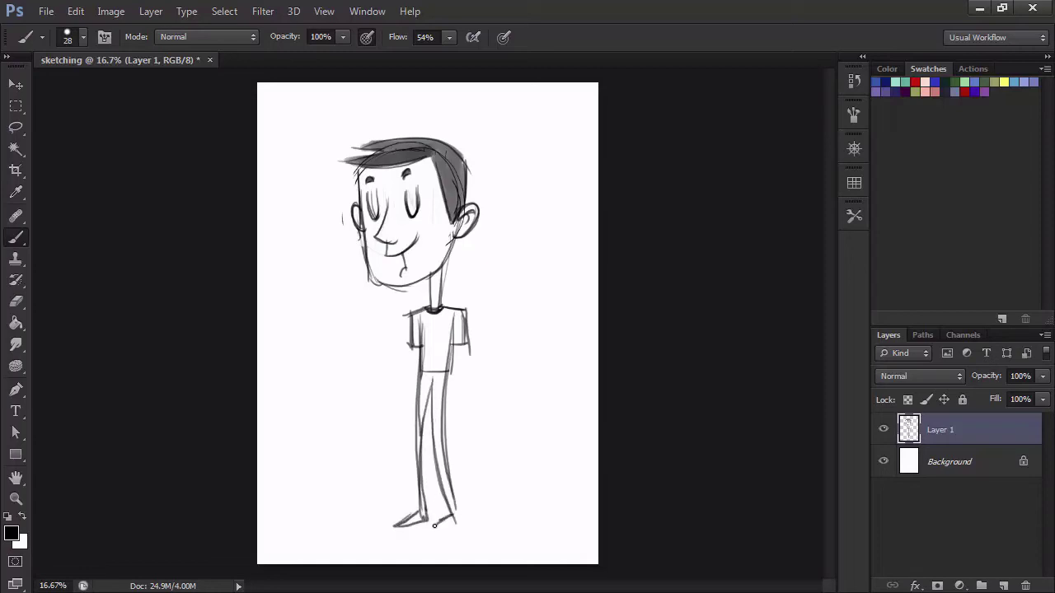
left_click_drag(445, 488, 466, 520)
mouse_move(433, 381)
left_mouse_down()
mouse_move(452, 516)
mouse_move(467, 522)
mouse_move(453, 506)
left_mouse_up()
left_click_drag(429, 370, 425, 519)
Draw two thin arms hanging from the sleeves, with a small hand on the near arm
left_click_drag(412, 313, 415, 420)
left_click_drag(458, 308, 463, 430)
mouse_move(459, 328)
left_mouse_down()
mouse_move(473, 438)
mouse_move(458, 387)
left_mouse_up()
left_click_drag(463, 432, 467, 453)
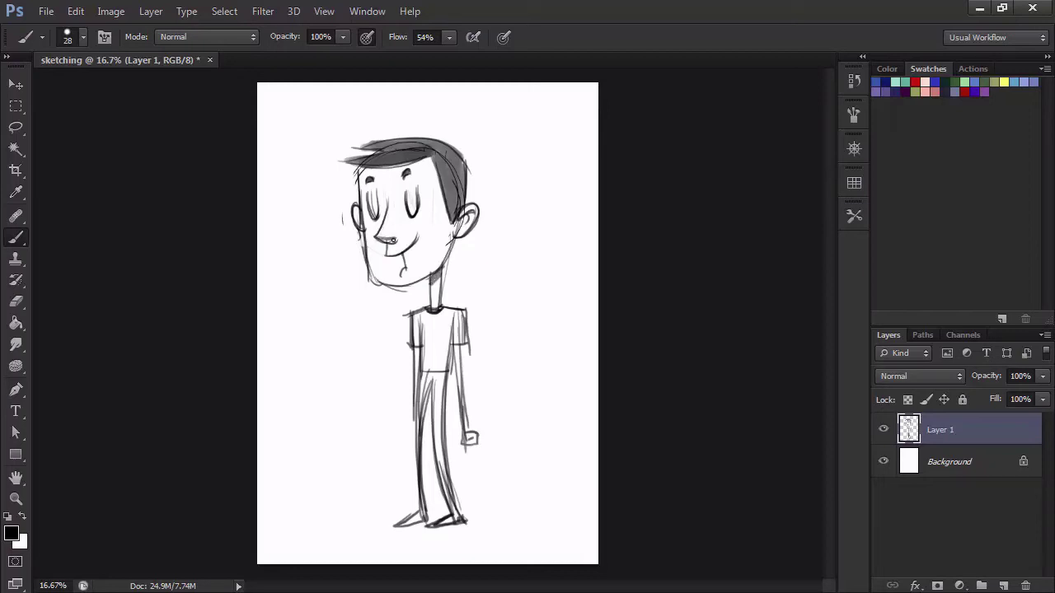
Outline a round cheek under each eye and fill both cheeks with red using an 88 px brush
left_click_drag(432, 216, 367, 232)
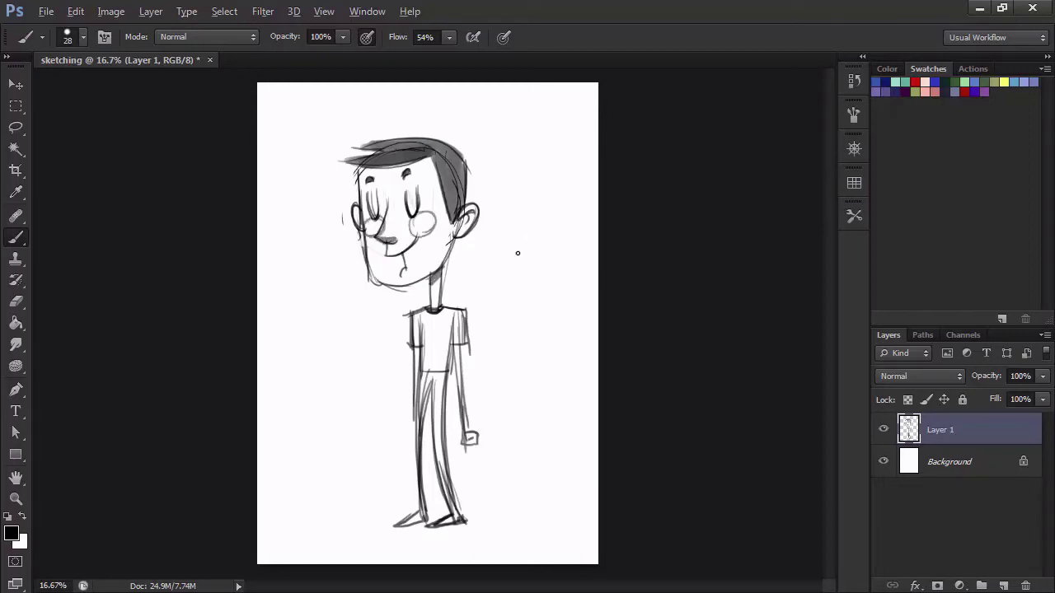
left_click(915, 83)
right_click(417, 241)
left_click(501, 343)
left_click(356, 303)
mouse_move(415, 216)
left_mouse_down()
mouse_move(425, 227)
mouse_move(376, 232)
left_mouse_up()
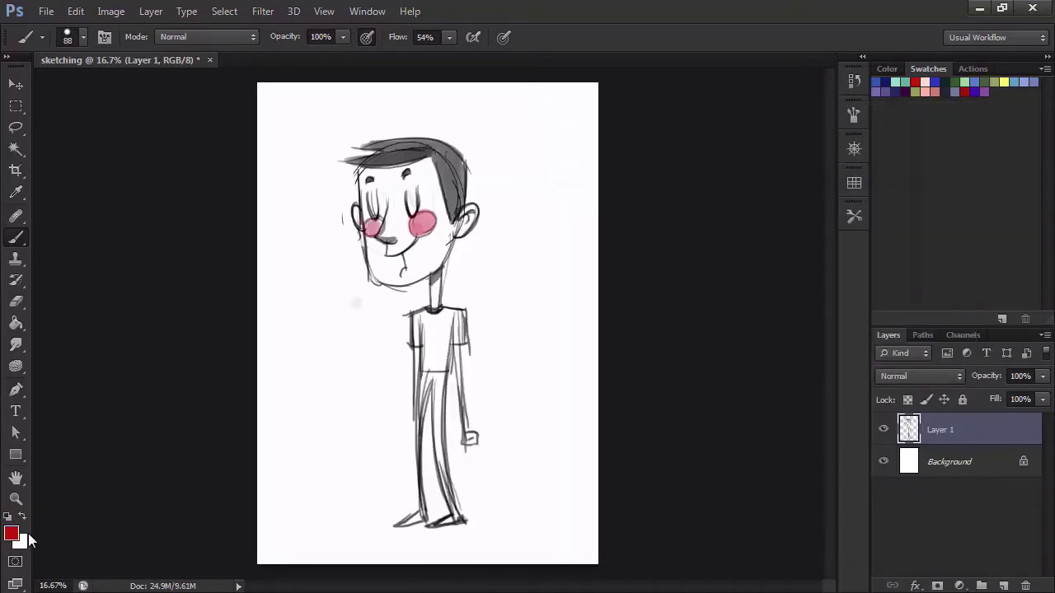
Choose a new foreground colour and paint the figure's face and arms on a new layer beneath the line sketch
left_click(12, 534)
left_click(713, 379)
left_click(577, 199)
left_click(873, 167)
left_click(993, 459)
left_click(1003, 586)
mouse_move(365, 177)
left_mouse_down()
mouse_move(389, 214)
mouse_move(475, 241)
mouse_move(438, 249)
mouse_move(471, 440)
left_mouse_up()
left_click_drag(415, 351, 417, 442)
Paint the shirt with the navy swatch and the trousers with another swatch, using a smaller brush for the legs
left_click(886, 83)
mouse_move(421, 331)
left_mouse_down()
mouse_move(418, 344)
mouse_move(449, 362)
mouse_move(435, 332)
mouse_move(458, 316)
left_mouse_up()
left_click(972, 88)
key("bracketleft")
mouse_move(439, 376)
left_mouse_down()
mouse_move(457, 515)
mouse_move(426, 375)
mouse_move(404, 518)
mouse_move(455, 519)
left_mouse_up()
key("bracketright")
Add a layer directly above Background and paint yellow strokes behind the figure's torso
left_click(980, 494)
left_click(1004, 586)
left_click(1003, 82)
left_click_drag(501, 311, 609, 319)
mouse_move(414, 319)
left_mouse_down()
mouse_move(457, 318)
mouse_move(451, 330)
left_mouse_up()
left_click_drag(518, 334, 427, 347)
left_click_drag(511, 336, 497, 343)
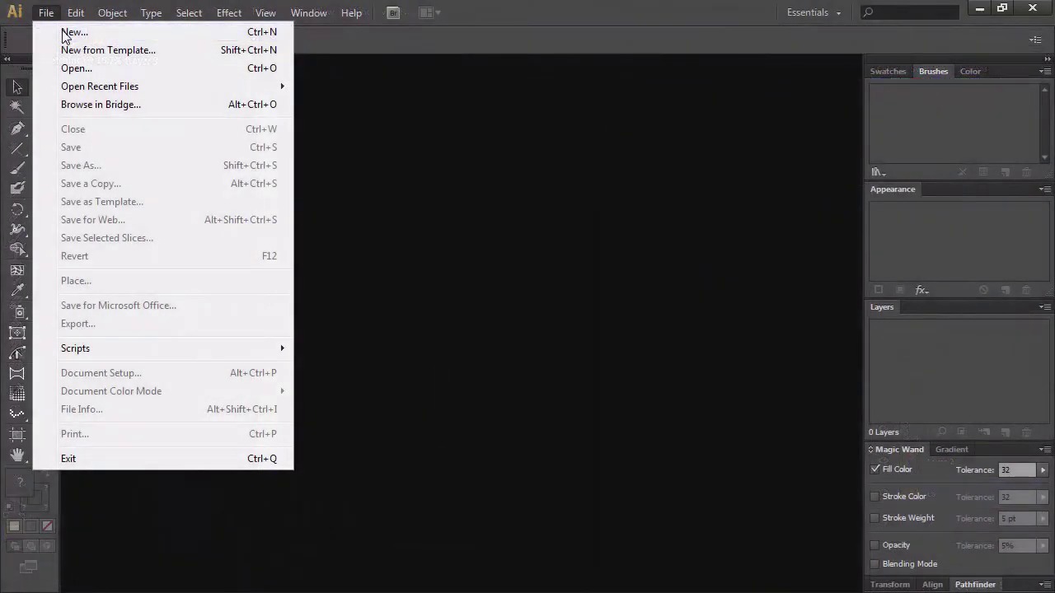
Switch to Illustrator and create a new document named "sketching"
left_click(66, 33)
type("sketching")
left_click(543, 468)
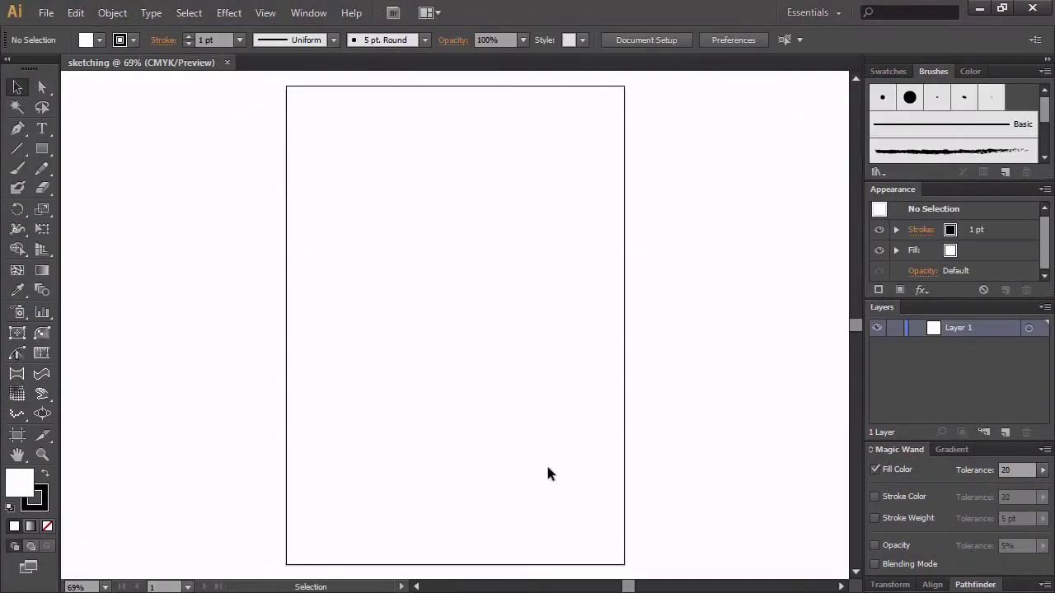
Paint several test strokes with the 5 pt. Round brush and delete them
left_click(882, 98)
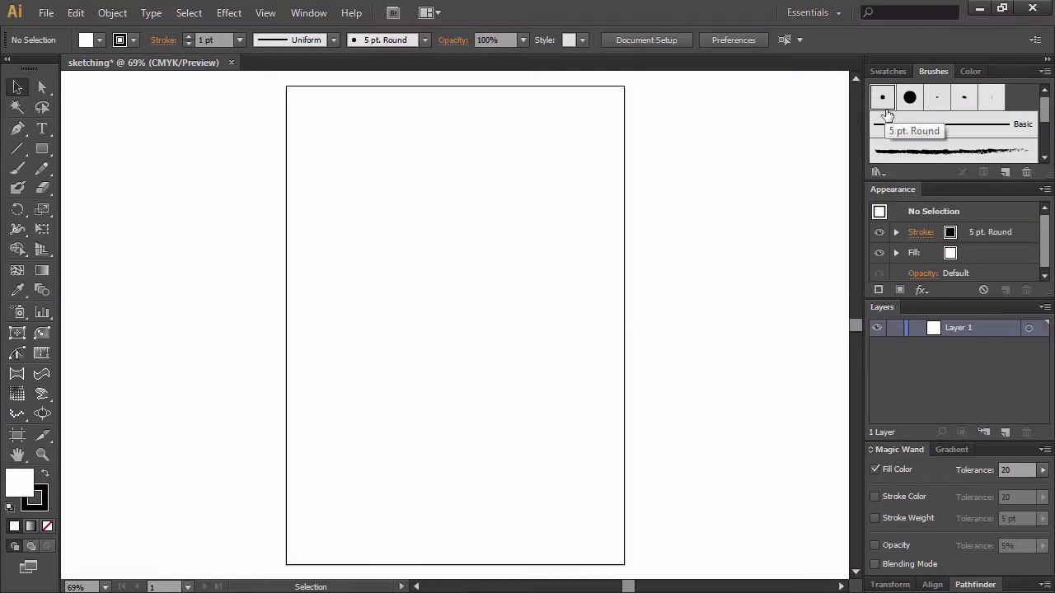
key("b")
mouse_move(435, 188)
left_mouse_down()
mouse_move(433, 294)
mouse_move(426, 270)
mouse_move(446, 262)
left_mouse_up()
mouse_move(446, 188)
left_mouse_down()
mouse_move(468, 257)
mouse_move(478, 252)
left_mouse_up()
left_click_drag(457, 188, 486, 246)
mouse_move(470, 187)
left_mouse_down()
mouse_move(495, 241)
mouse_move(502, 236)
left_mouse_up()
key("v")
left_click_drag(543, 171, 380, 256)
key("Delete")
Create a new calligraphic brush with a variable size and an increased size variation
key("b")
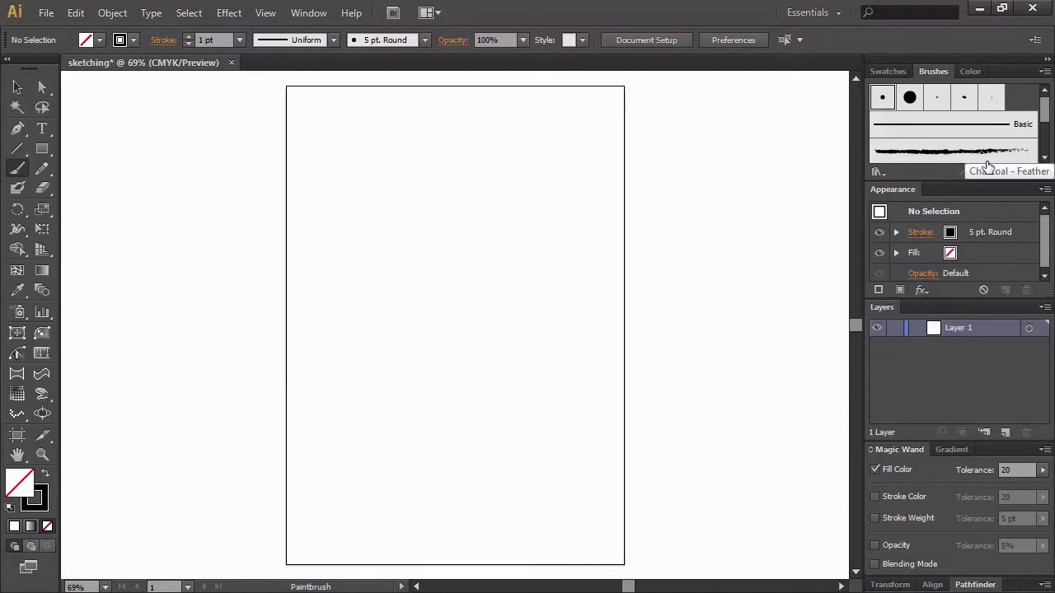
left_click(1004, 172)
left_click(357, 393)
left_click(295, 332)
left_click(356, 332)
left_click(364, 386)
left_click(530, 332)
left_click_drag(447, 347, 537, 347)
left_click(420, 370)
Paint several test strokes with the new calligraphic brush and delete them
left_click_drag(424, 172, 455, 245)
left_click_drag(459, 178, 508, 234)
left_click_drag(452, 211, 489, 245)
left_click_drag(401, 222, 454, 273)
key("v")
left_click_drag(540, 155, 385, 270)
key("Delete")
Draw the character's rounded face outline, closed eyes, nose and ear with the calligraphic brush
key("b")
left_click_drag(372, 183, 460, 261)
left_click_drag(381, 201, 435, 201)
left_click_drag(402, 216, 413, 242)
left_click_drag(467, 203, 463, 225)
mouse_move(468, 218)
left_mouse_down()
mouse_move(483, 216)
mouse_move(475, 222)
left_mouse_up()
Draw the hair with a jagged fringe, the back of the head and neck, the mouth and two round cheeks
mouse_move(374, 164)
left_mouse_down()
mouse_move(365, 179)
mouse_move(410, 179)
left_mouse_up()
mouse_move(468, 227)
left_mouse_down()
mouse_move(448, 266)
mouse_move(460, 294)
left_mouse_up()
mouse_move(416, 183)
left_mouse_down()
mouse_move(425, 181)
mouse_move(388, 155)
mouse_move(472, 152)
mouse_move(469, 198)
mouse_move(458, 171)
mouse_move(456, 190)
left_mouse_up()
mouse_move(418, 245)
left_mouse_down()
mouse_move(439, 235)
mouse_move(430, 221)
left_mouse_up()
left_click_drag(393, 223, 390, 228)
Erase parts of the neck and the back jaw line
left_click(42, 188)
mouse_move(434, 290)
left_mouse_down()
mouse_move(454, 301)
mouse_move(431, 292)
mouse_move(454, 283)
left_mouse_up()
left_click_drag(468, 244, 444, 282)
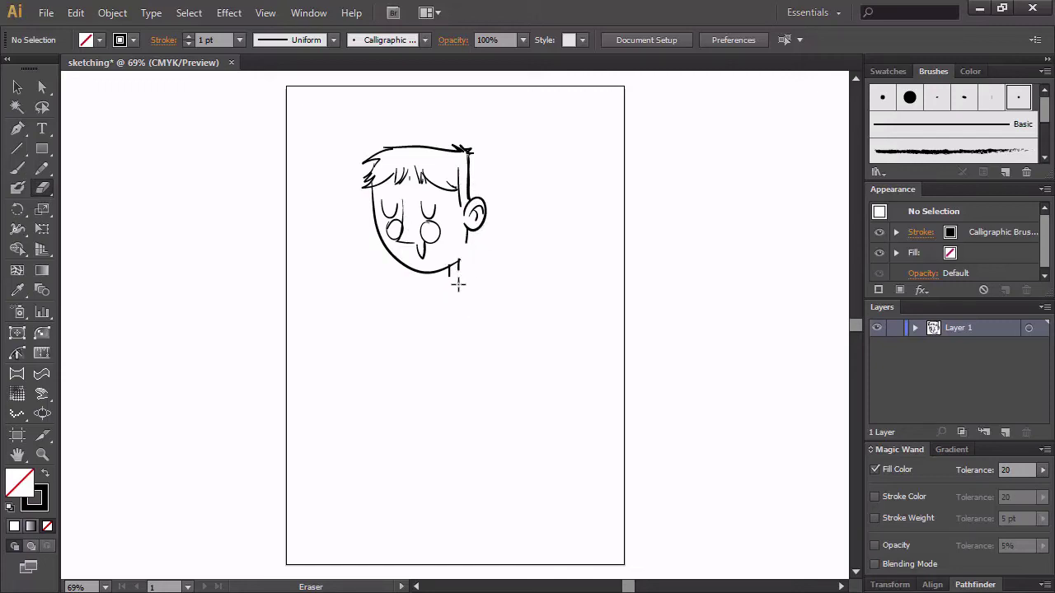
Configure the Eraser tool with a slightly larger, variable size and a higher size variation
key("Return")
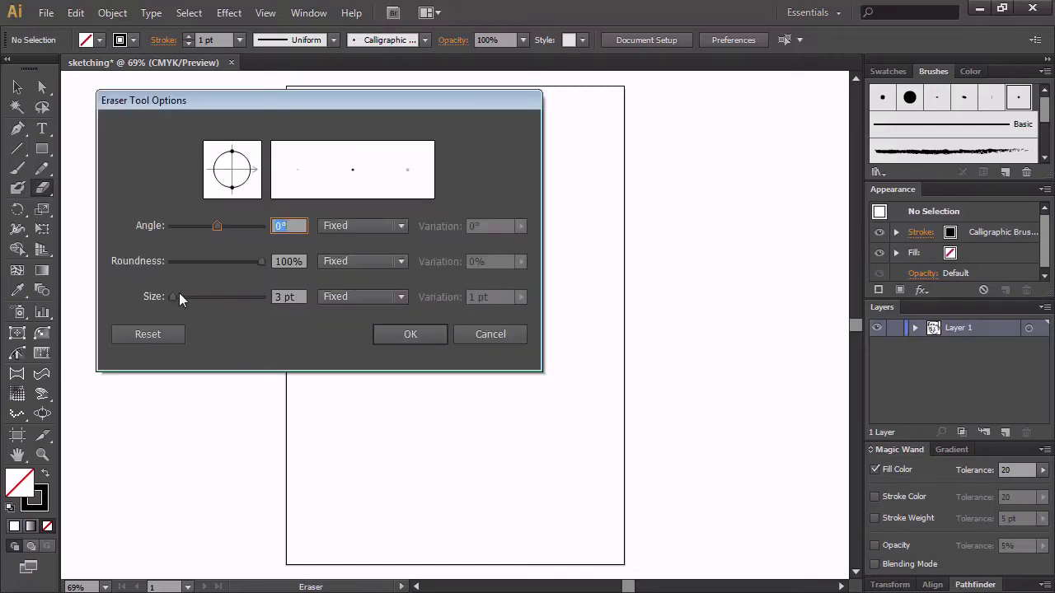
left_click_drag(174, 296, 177, 296)
left_click(401, 297)
left_click(371, 352)
left_click(520, 297)
left_click_drag(446, 315, 527, 315)
left_click(410, 334)
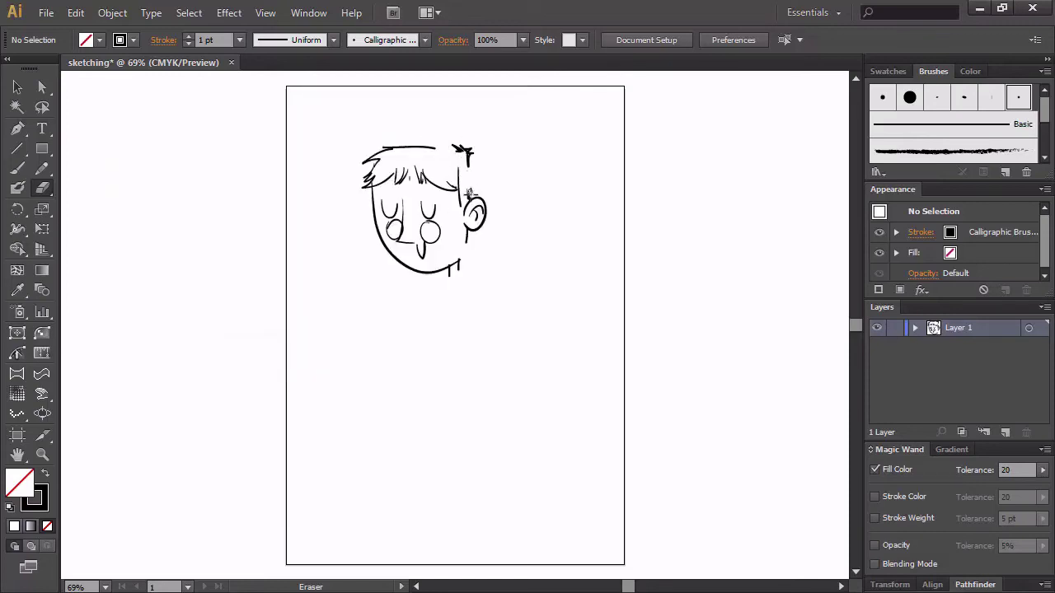
Undo the eraser strokes on the hair, head and neck
key("ctrl+z")
key("ctrl+z")
key("ctrl+z")
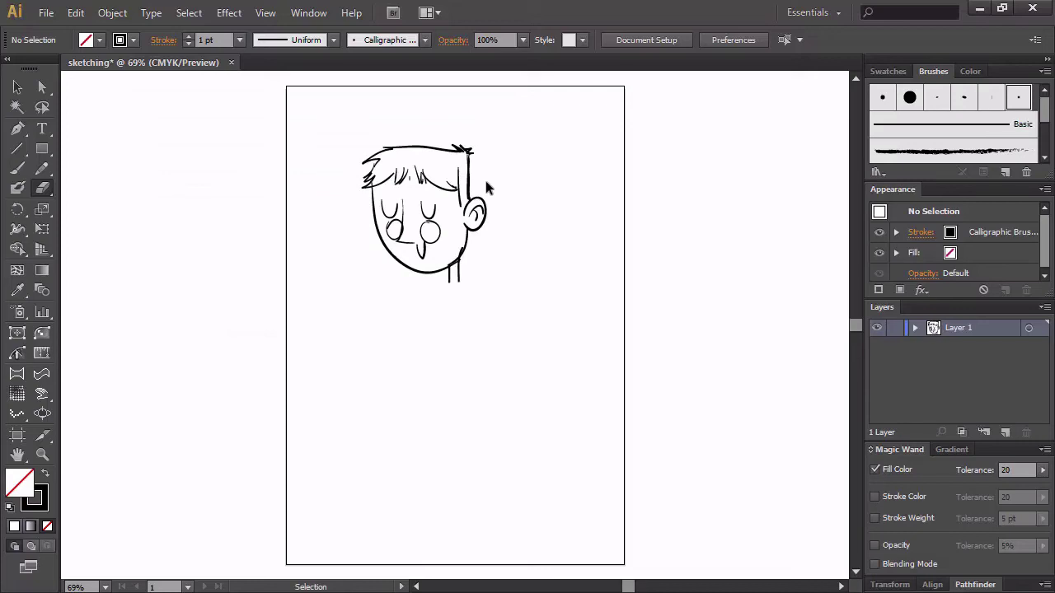
Draw the shirt collar around the neck and the straight front edge of the torso
key("b")
mouse_move(471, 279)
left_mouse_down()
mouse_move(447, 286)
mouse_move(445, 349)
left_mouse_up()
Set the opacity to 50% and draw the eyebrows and hatching lines across the fringe
left_click(522, 40)
left_click(541, 148)
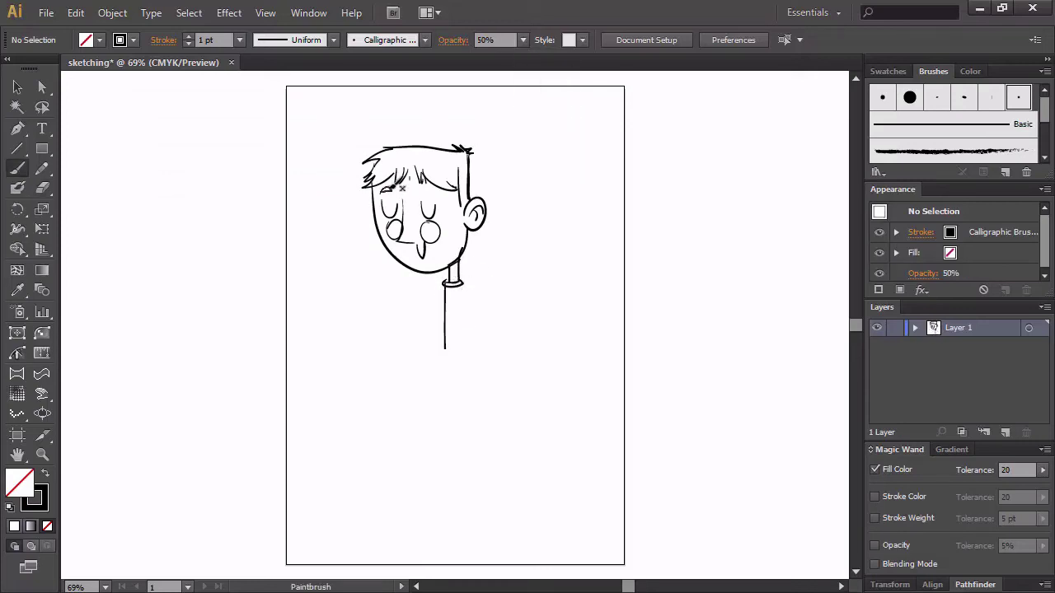
left_click_drag(384, 158, 366, 182)
left_click_drag(394, 171, 367, 187)
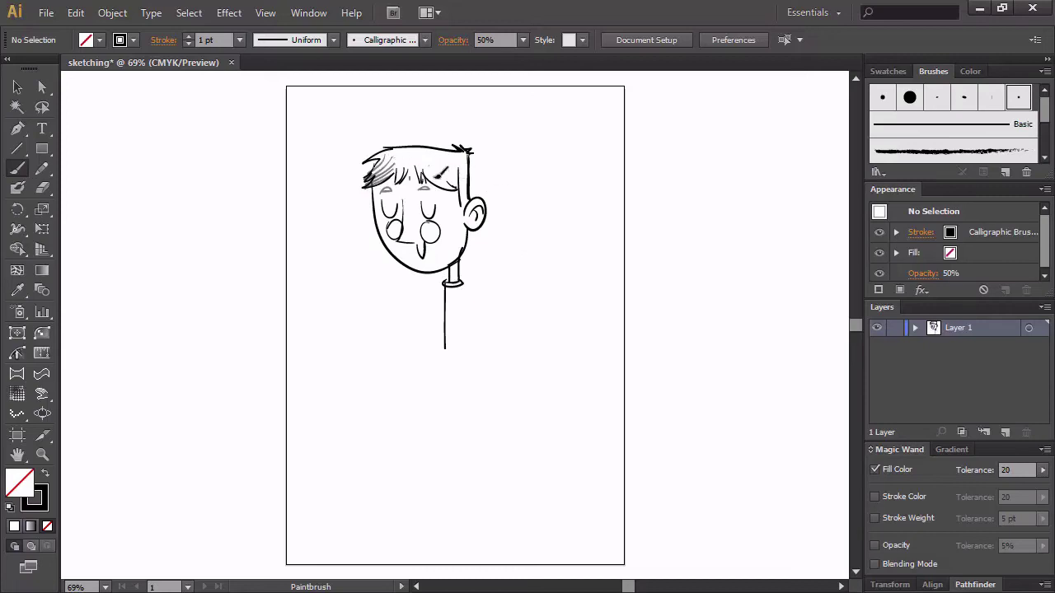
left_click_drag(455, 191, 429, 170)
left_click_drag(440, 166, 457, 191)
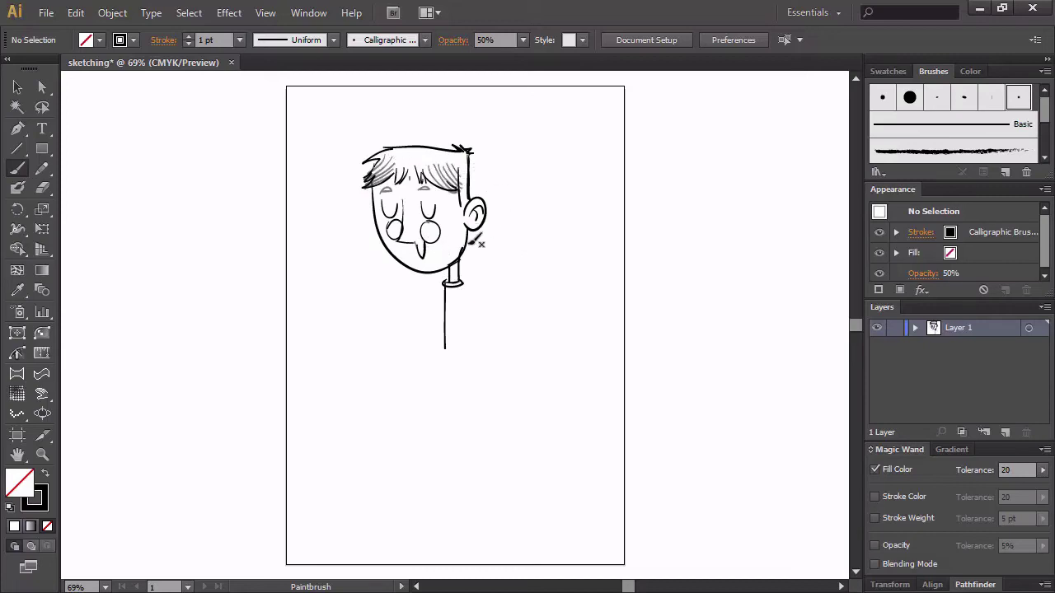
Draw the T-shirt, two hanging arms, long legs and shoes with 50% opacity strokes
mouse_move(437, 306)
left_mouse_down()
mouse_move(448, 311)
mouse_move(445, 344)
mouse_move(478, 318)
mouse_move(438, 404)
left_mouse_up()
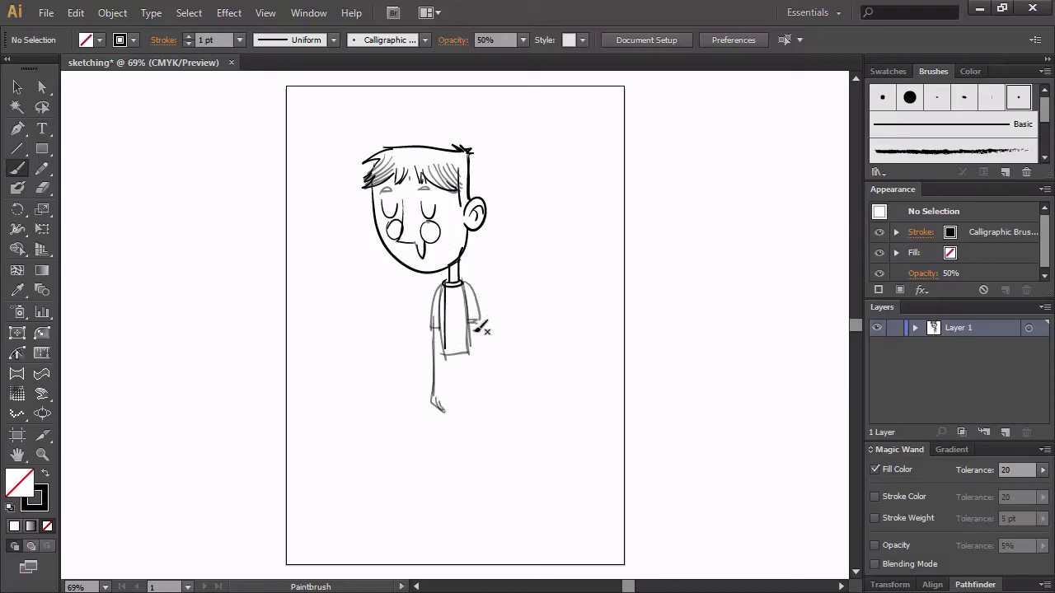
left_click_drag(475, 321, 487, 405)
left_click_drag(438, 327, 442, 414)
mouse_move(446, 353)
left_mouse_down()
mouse_move(465, 520)
mouse_move(491, 522)
mouse_move(473, 524)
left_mouse_up()
mouse_move(454, 384)
left_mouse_down()
mouse_move(474, 523)
mouse_move(471, 452)
mouse_move(484, 524)
left_mouse_up()
left_click_drag(483, 524, 456, 542)
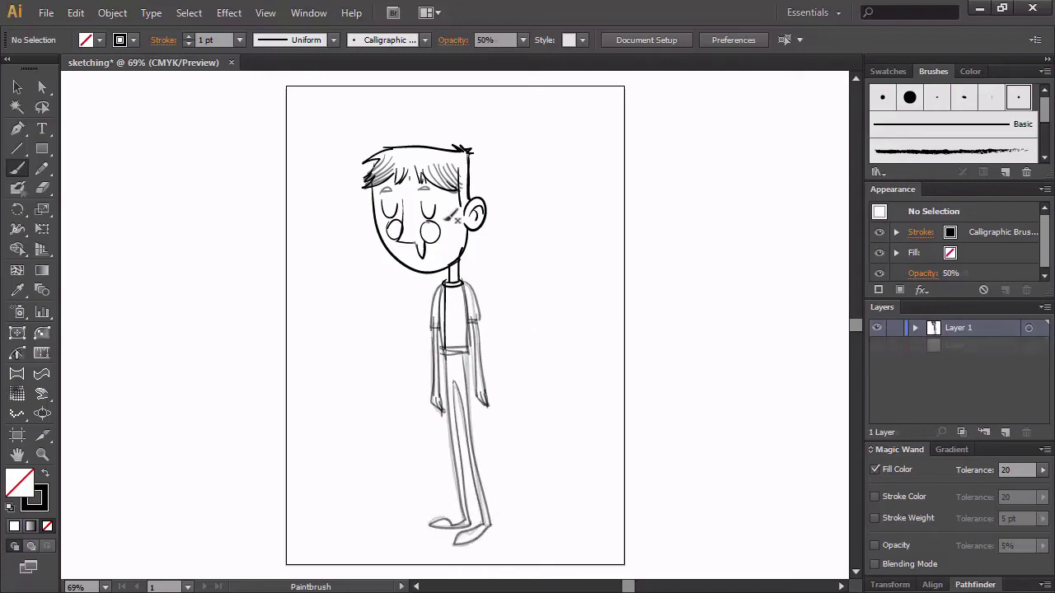
Choose the Blob Brush with no stroke and set its fill to a pale pink skin tone
left_click(17, 188)
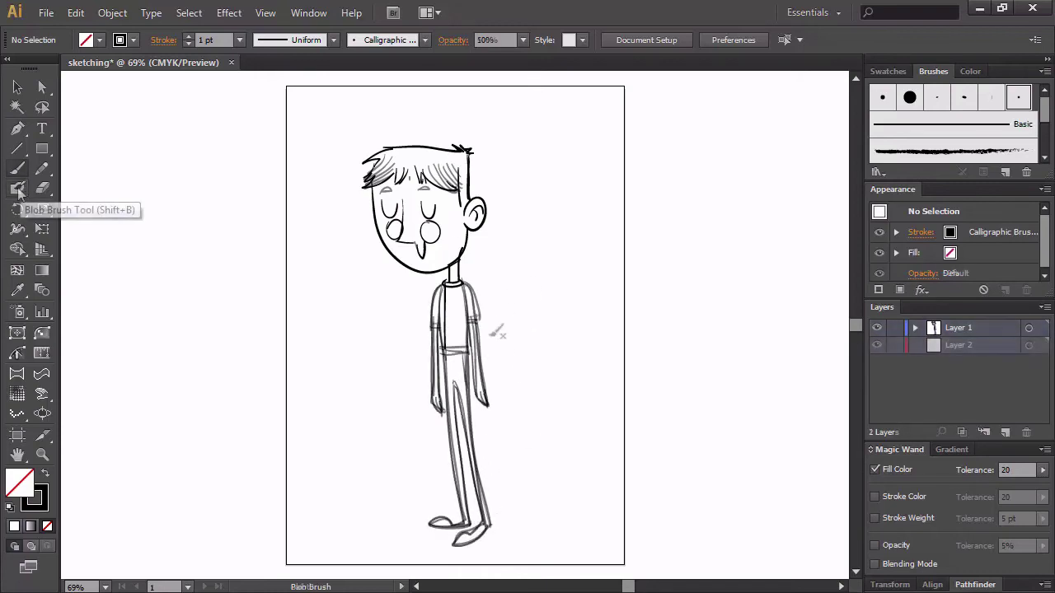
left_click(44, 473)
double_click(28, 491)
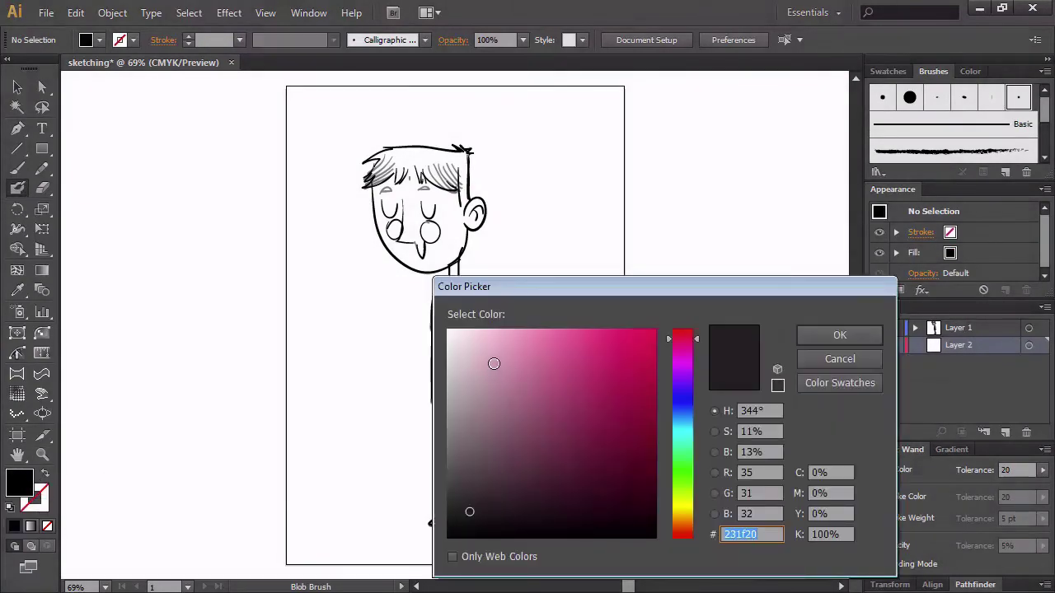
left_click(486, 353)
left_click(691, 537)
left_click(816, 339)
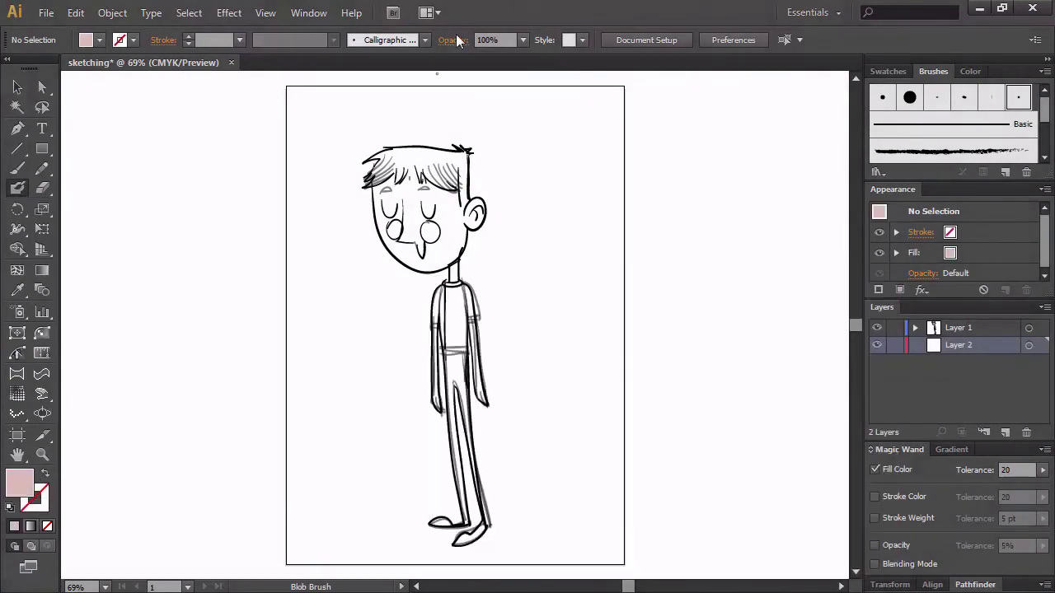
Paint the pale pink skin tone over the face, ear, neck and both bare arms on Layer 2 with the Blob Brush
key("Return")
left_click_drag(190, 379, 194, 381)
left_click(450, 482)
mouse_move(381, 183)
left_mouse_down()
mouse_move(382, 219)
mouse_move(401, 191)
mouse_move(389, 222)
mouse_move(397, 191)
mouse_move(412, 243)
mouse_move(429, 198)
mouse_move(427, 239)
mouse_move(400, 234)
mouse_move(431, 262)
mouse_move(450, 194)
mouse_move(430, 188)
mouse_move(450, 195)
mouse_move(445, 216)
mouse_move(468, 223)
mouse_move(490, 196)
mouse_move(448, 247)
mouse_move(465, 212)
mouse_move(454, 279)
left_mouse_up()
left_click_drag(435, 328, 439, 408)
left_click_drag(472, 317, 486, 404)
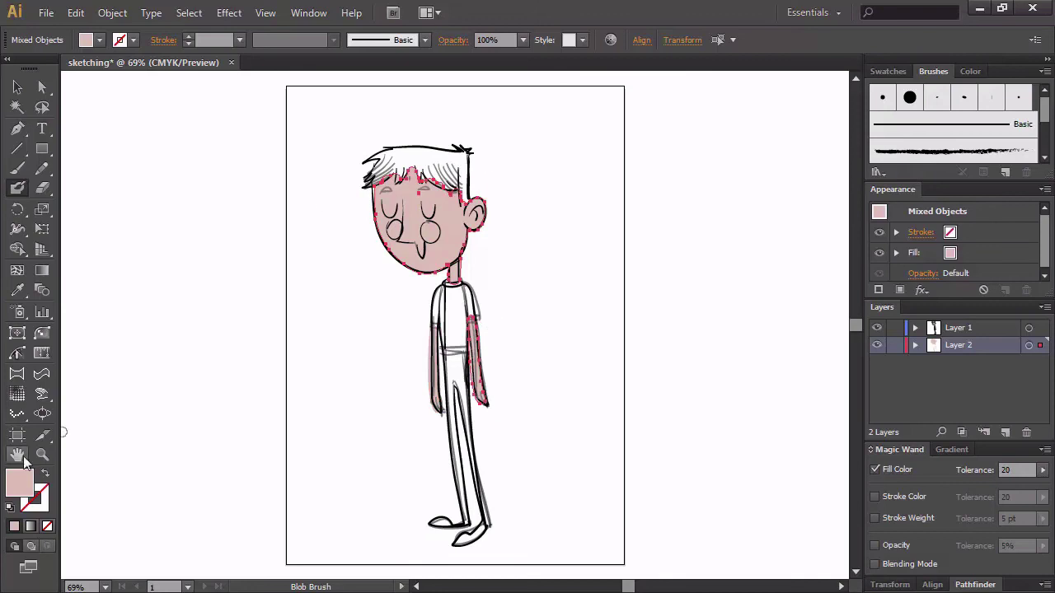
key("ctrl+shift+a")
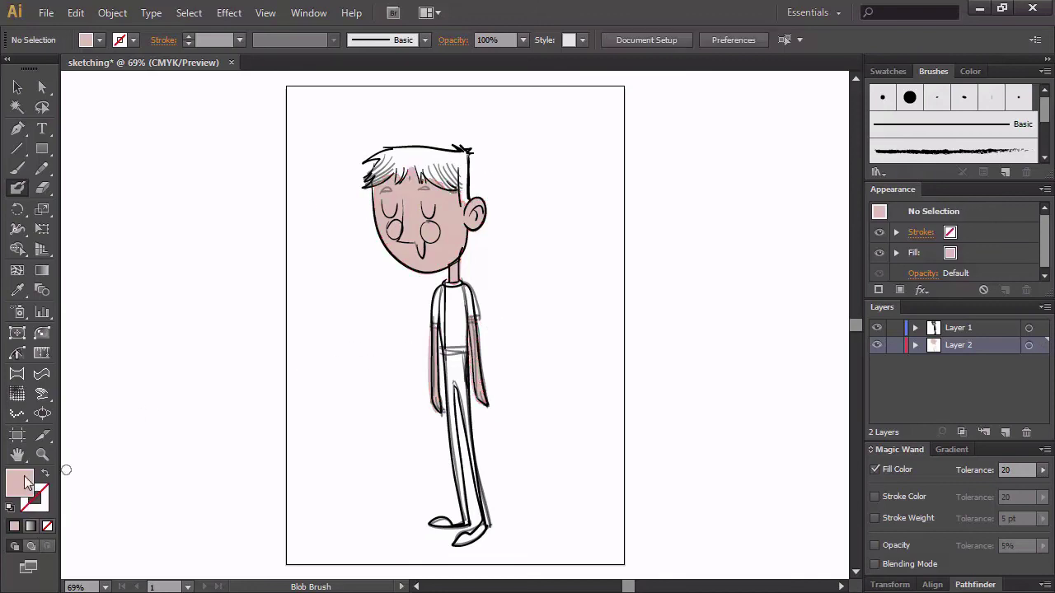
Set the fill to soft blue 9bafcc and paint the T-shirt and its sleeves
double_click(24, 482)
left_click(498, 370)
left_click(839, 335)
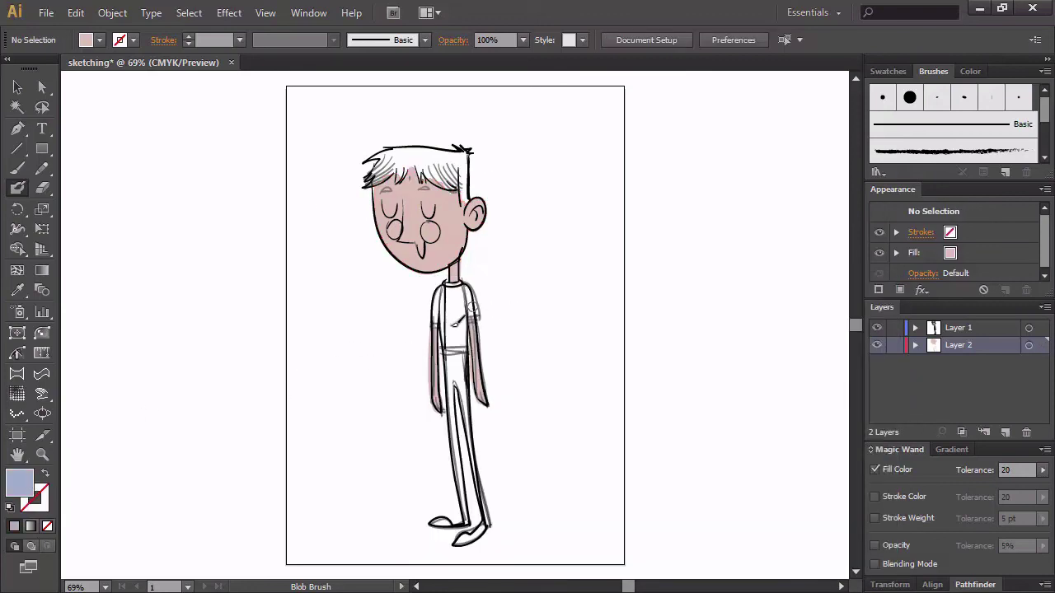
mouse_move(442, 295)
left_mouse_down()
mouse_move(439, 315)
mouse_move(466, 349)
mouse_move(470, 288)
left_mouse_up()
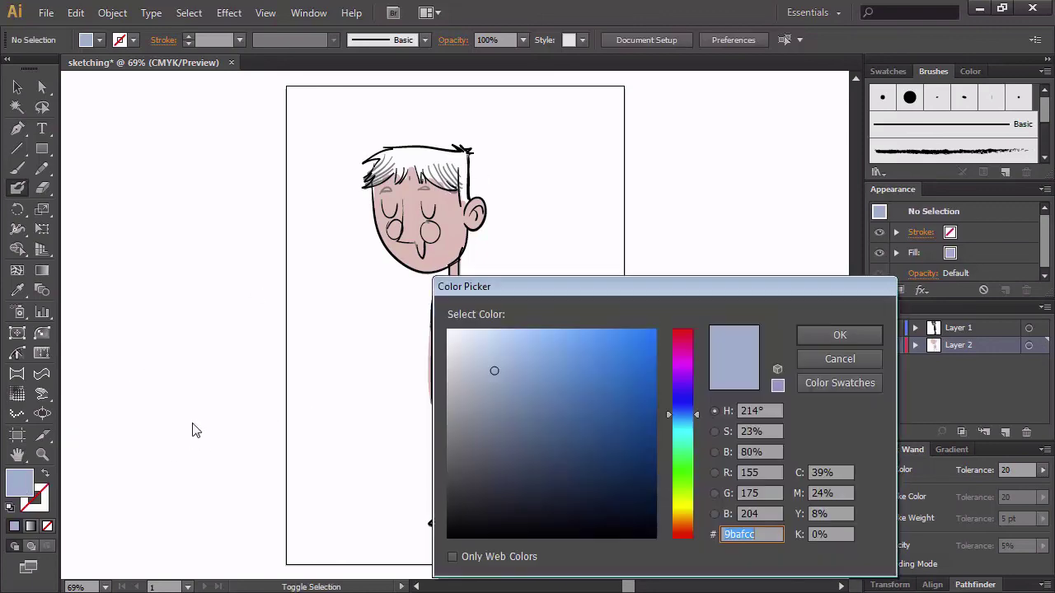
Set the fill to a strong magenta and paint both round cheeks
left_click(680, 345)
left_click(619, 341)
left_click(838, 335)
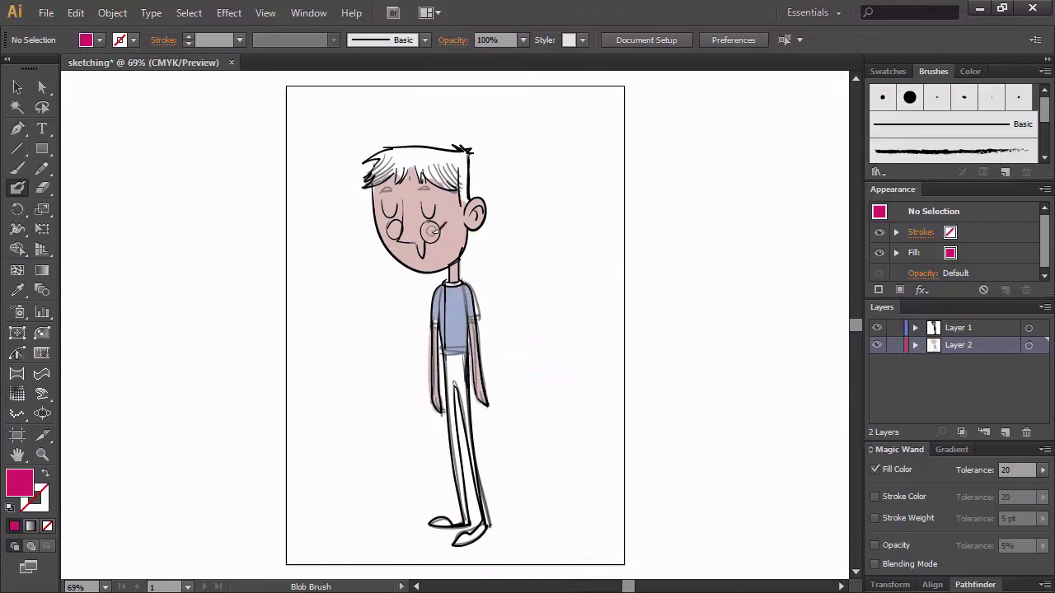
left_click_drag(423, 227, 439, 239)
key("ctrl+shift+a")
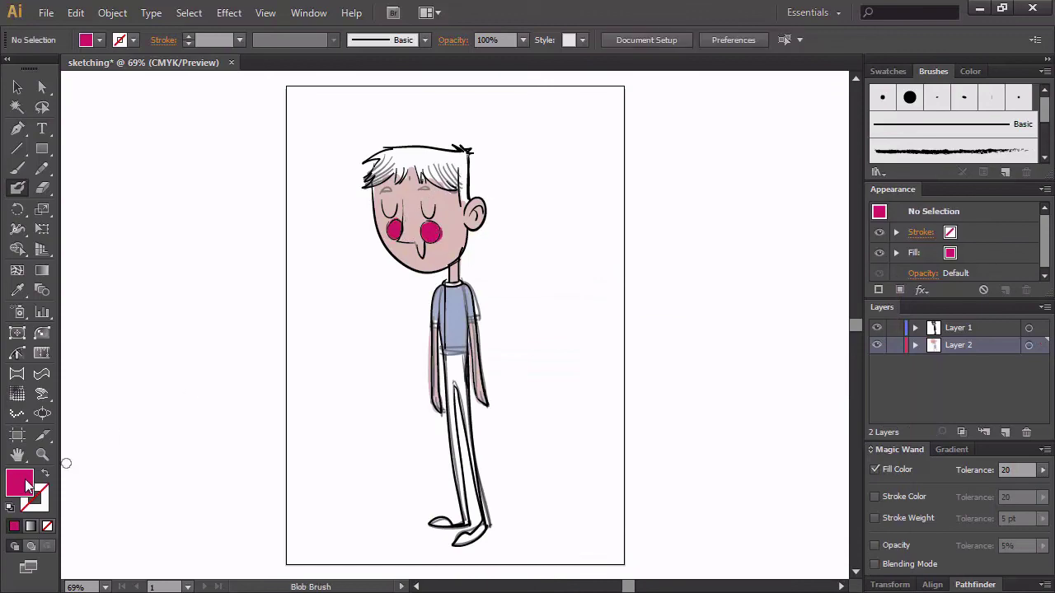
Set the fill to a dark navy and paint the trousers from the waist down both legs
double_click(25, 486)
left_click(683, 402)
left_click(603, 476)
left_click(838, 335)
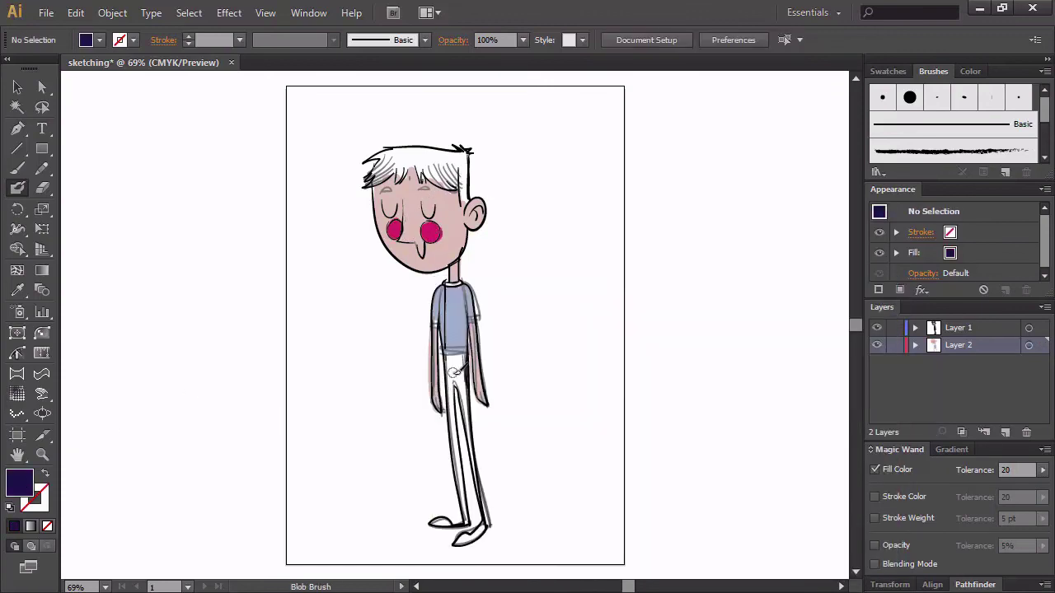
left_click_drag(449, 354, 463, 520)
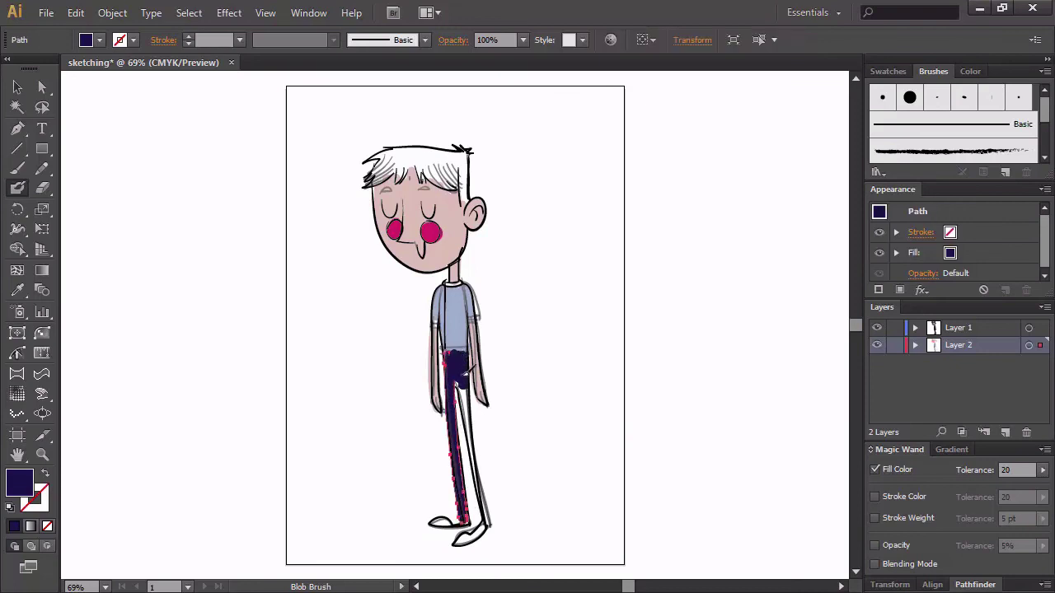
left_click_drag(463, 369, 489, 526)
key("ctrl+shift+a")
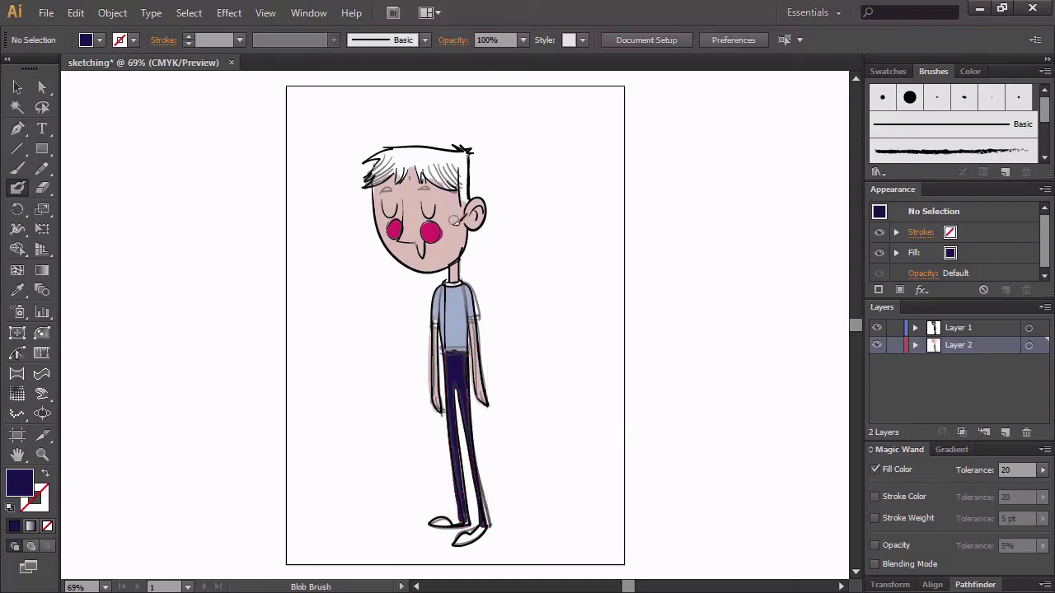
Set the fill to orange ea792d and paint the hair from the fringe to the sideburn
double_click(21, 485)
type("ea772a")
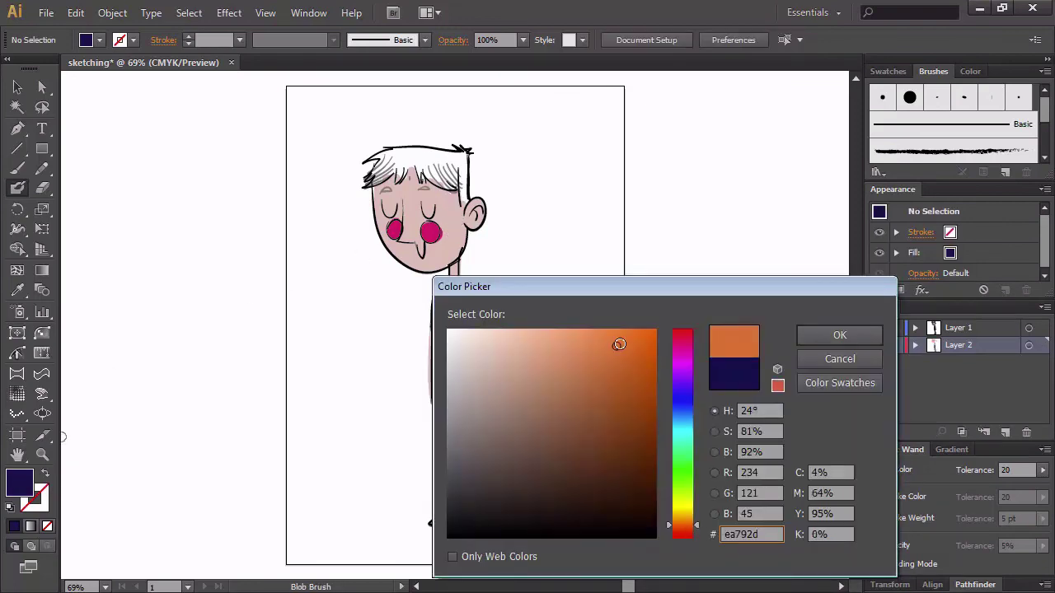
left_click(840, 336)
mouse_move(391, 159)
left_mouse_down()
mouse_move(375, 177)
mouse_move(419, 154)
left_mouse_up()
mouse_move(414, 158)
left_mouse_down()
mouse_move(413, 174)
mouse_move(445, 167)
mouse_move(466, 190)
mouse_move(466, 154)
mouse_move(478, 154)
left_mouse_up()
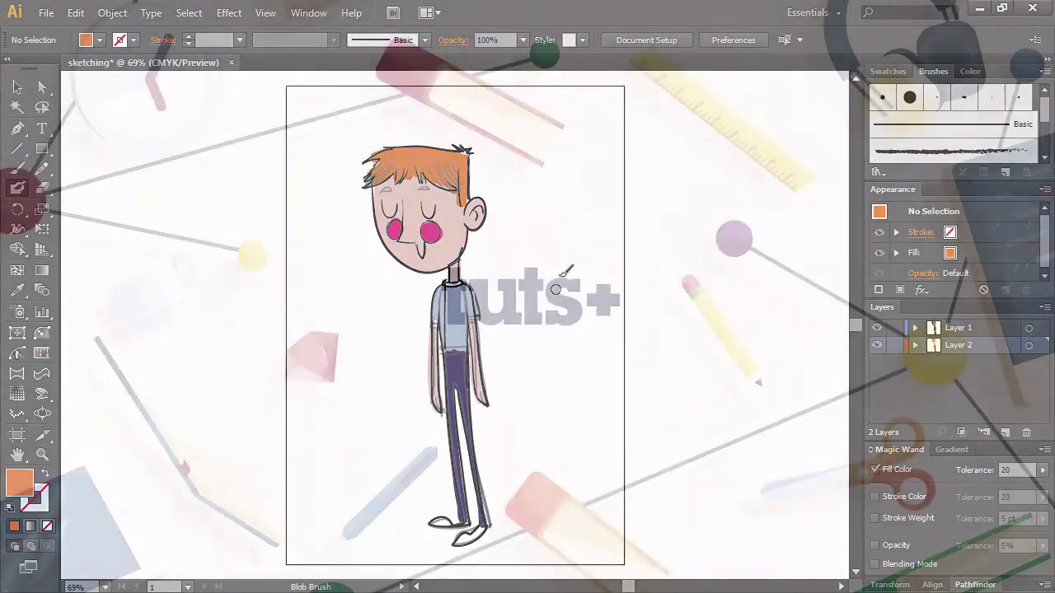